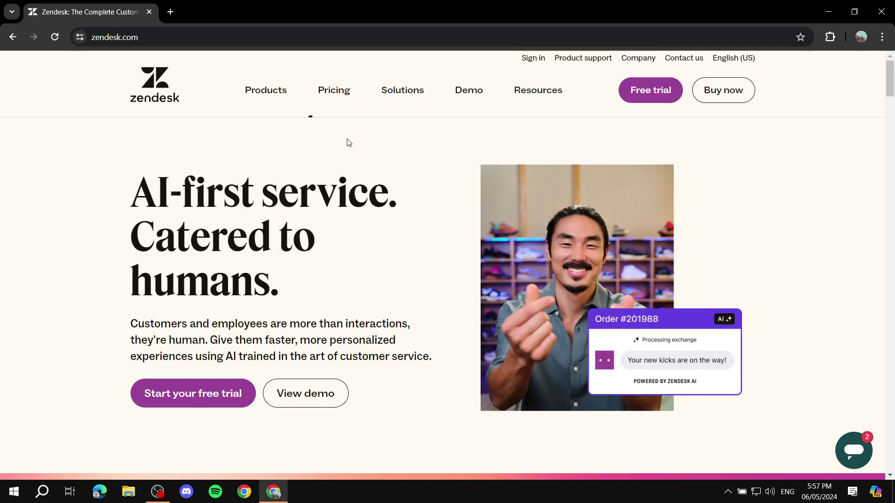
Open the Zendesk pricing page and scroll through the Suite plan cards
click(344, 156)
scroll(783, 183, down, 4)
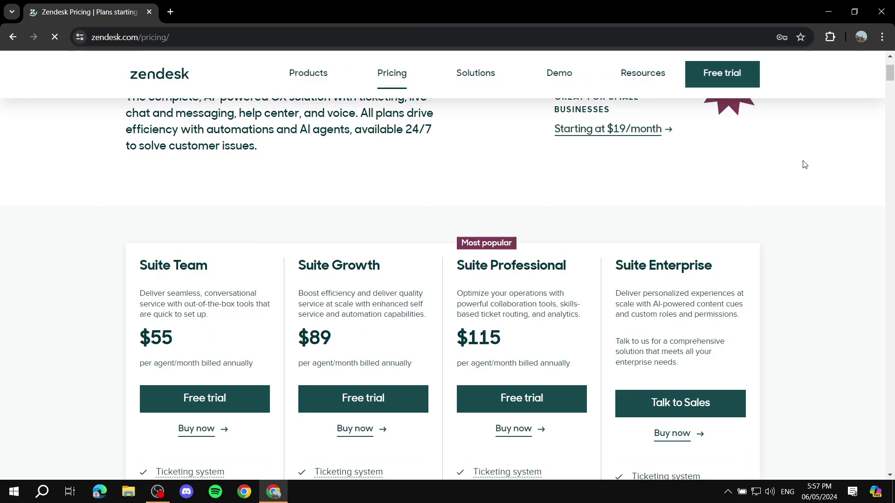
scroll(670, 176, up, 1)
scroll(652, 186, down, 1)
scroll(279, 191, down, 1)
Highlight the Suite Team $55, Growth $89 and Professional $115 prices and the Enterprise heading
double_click(148, 276)
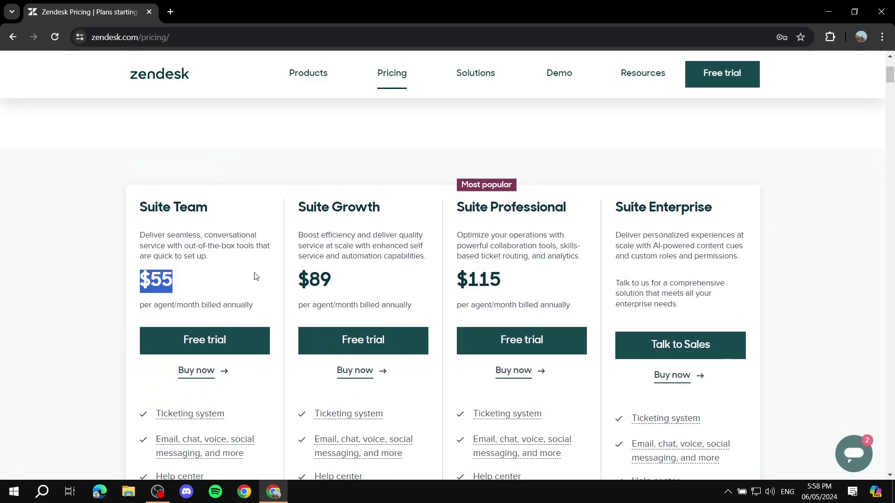
drag(787, 209, 833, 209)
scroll(858, 204, down, 6)
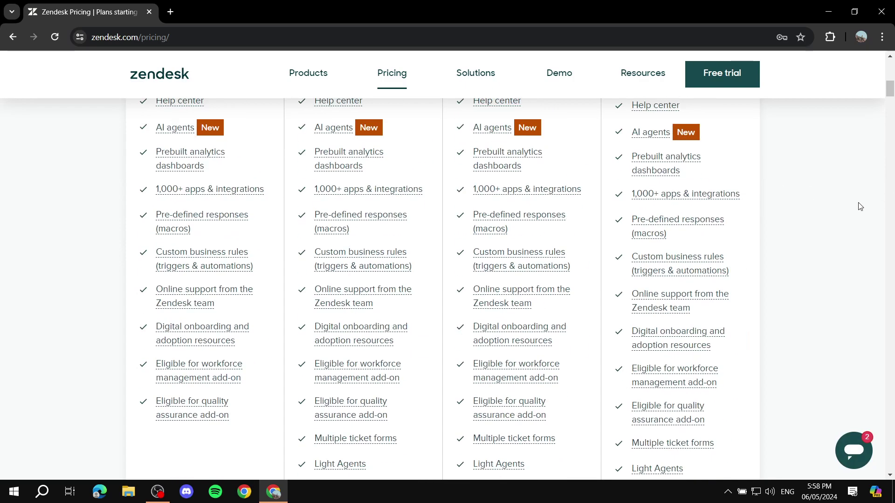
scroll(847, 215, up, 6)
click(106, 183)
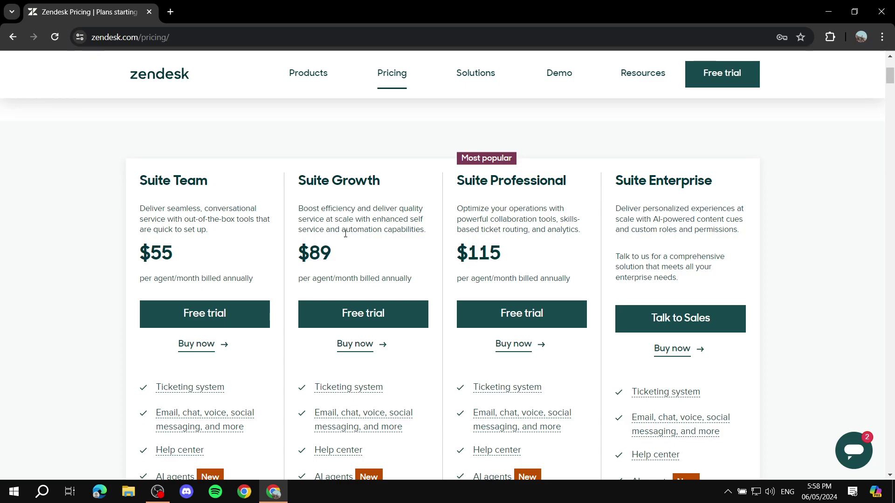
drag(141, 258, 210, 249)
click(212, 250)
drag(297, 255, 361, 254)
drag(454, 255, 523, 254)
click(523, 254)
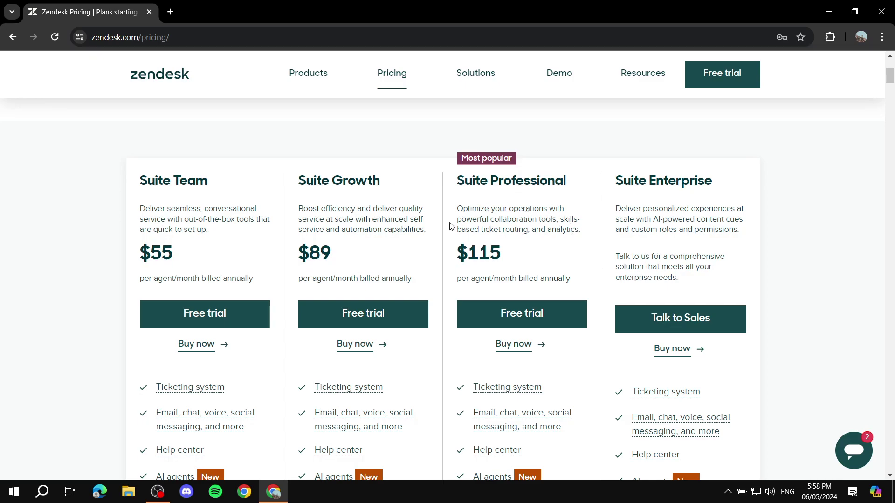
Highlight the Suite Team billing line, then clear the selection
scroll(446, 229, down, 2)
scroll(412, 264, up, 2)
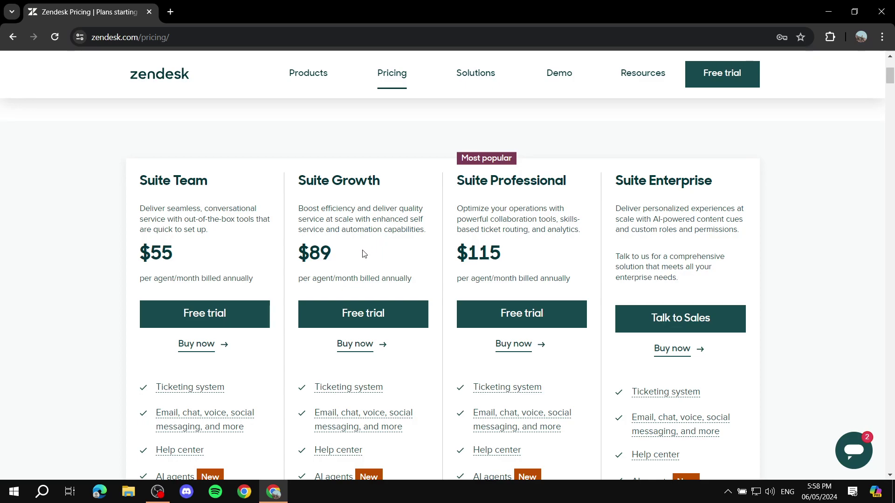
drag(138, 282, 260, 279)
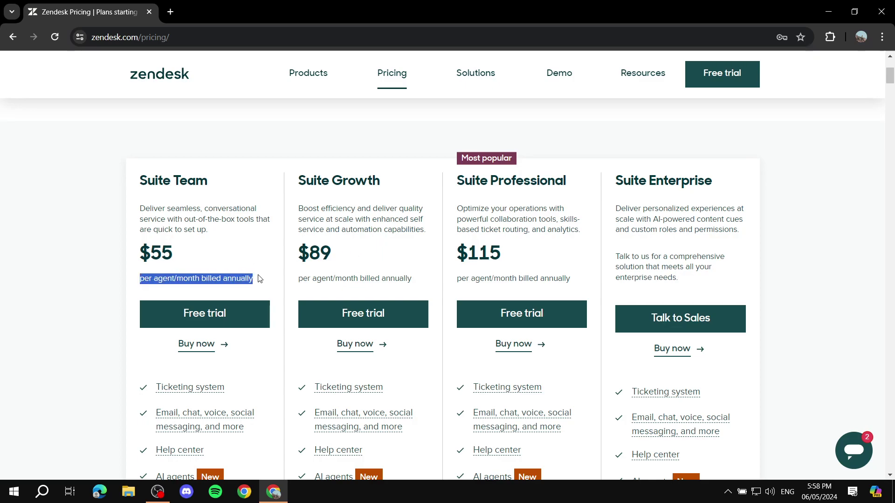
click(263, 279)
drag(172, 278, 215, 278)
click(215, 278)
Close the chat panel, review the plan feature lists, and return to the zendesk home page
click(850, 213)
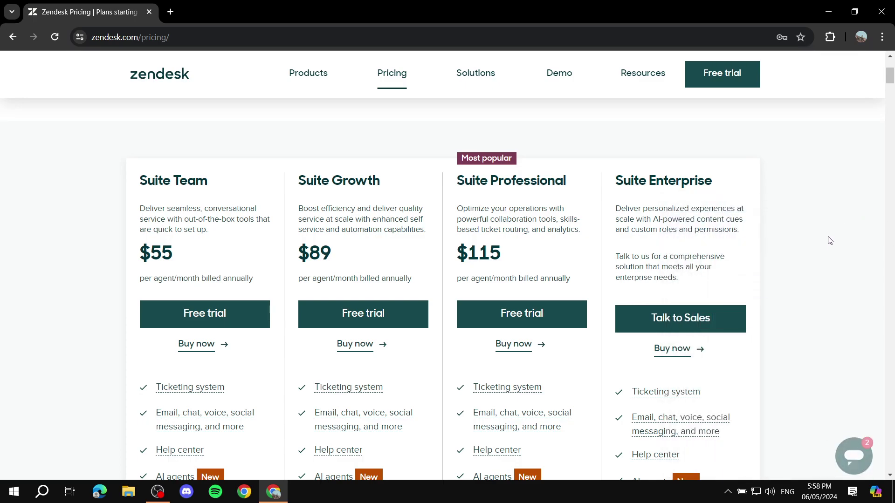
scroll(809, 269, down, 1)
scroll(358, 194, up, 1)
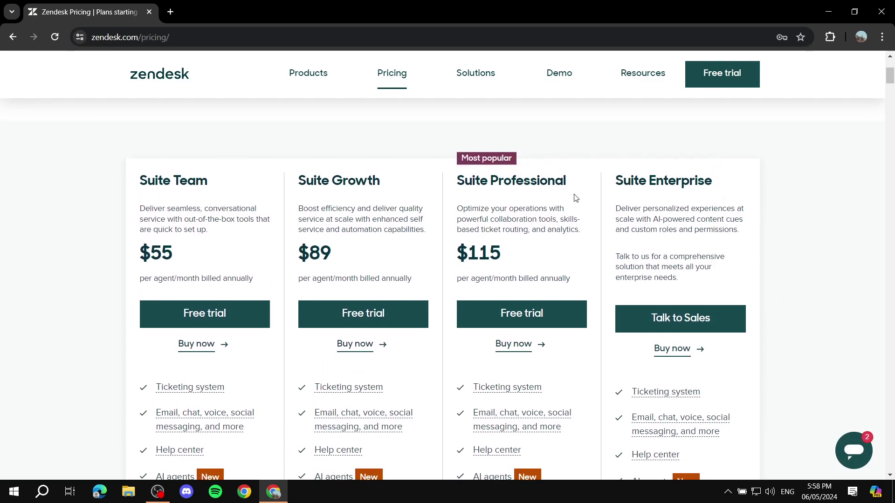
scroll(576, 209, down, 1)
scroll(577, 210, down, 5)
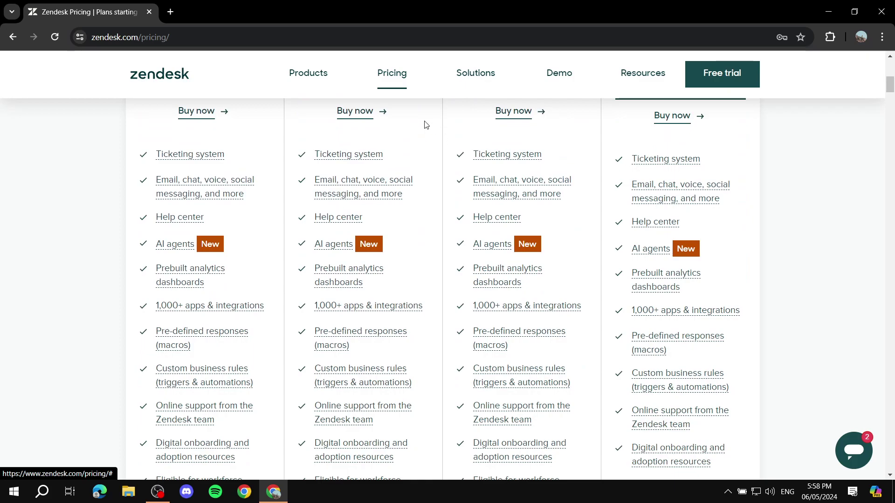
scroll(443, 200, down, 5)
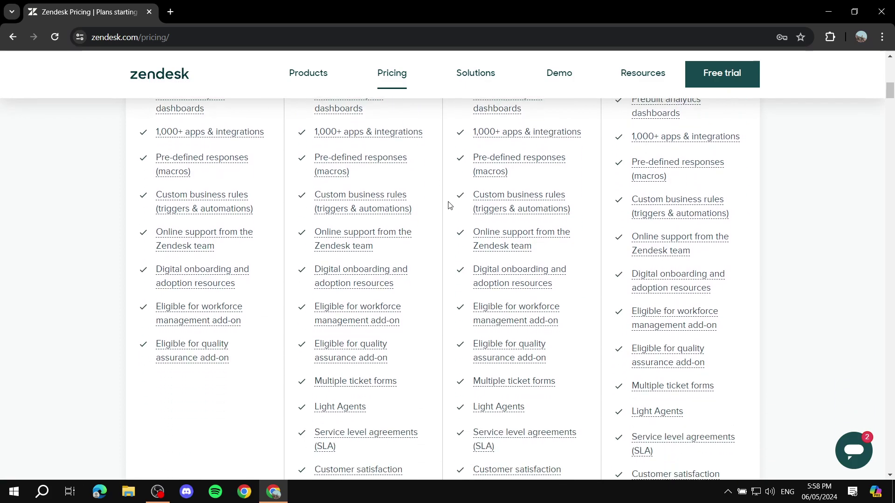
scroll(481, 257, up, 10)
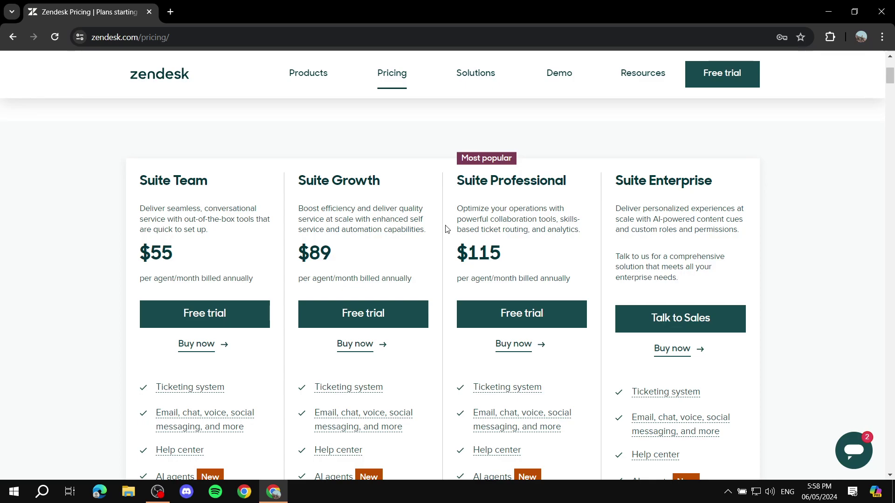
scroll(445, 229, up, 5)
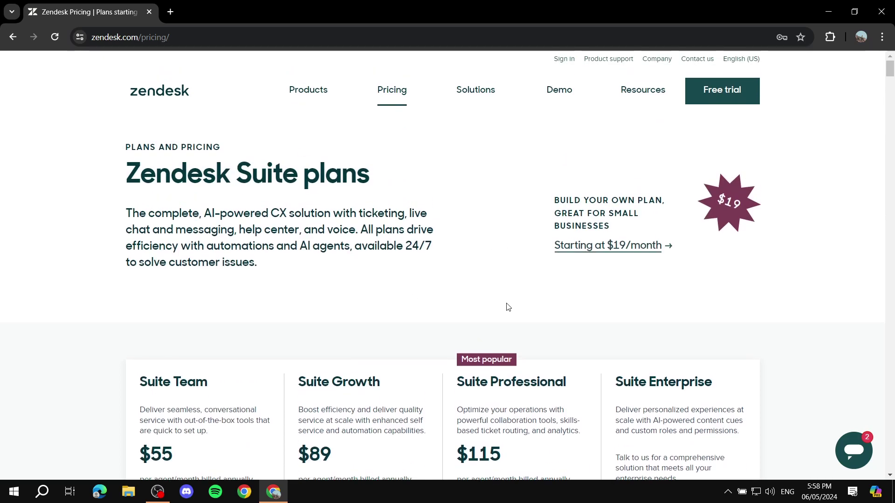
scroll(433, 177, down, 4)
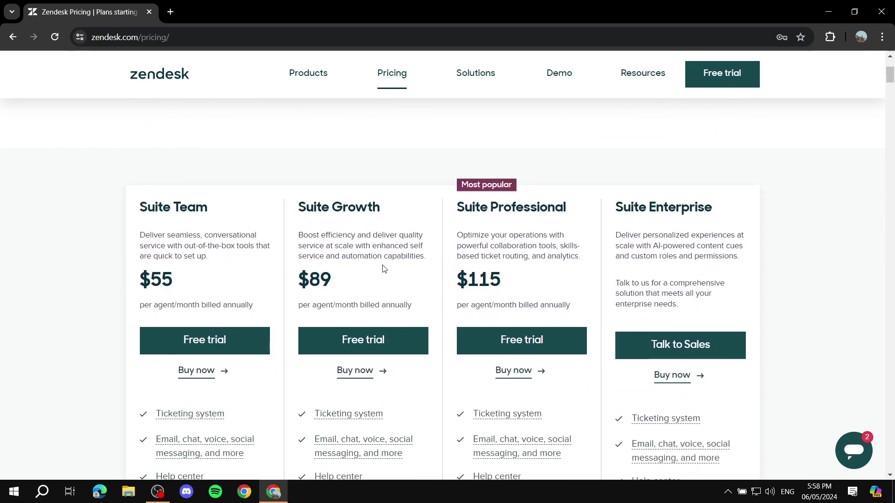
scroll(389, 224, down, 1)
scroll(639, 112, up, 5)
scroll(731, 196, down, 5)
scroll(731, 202, up, 3)
scroll(731, 201, up, 2)
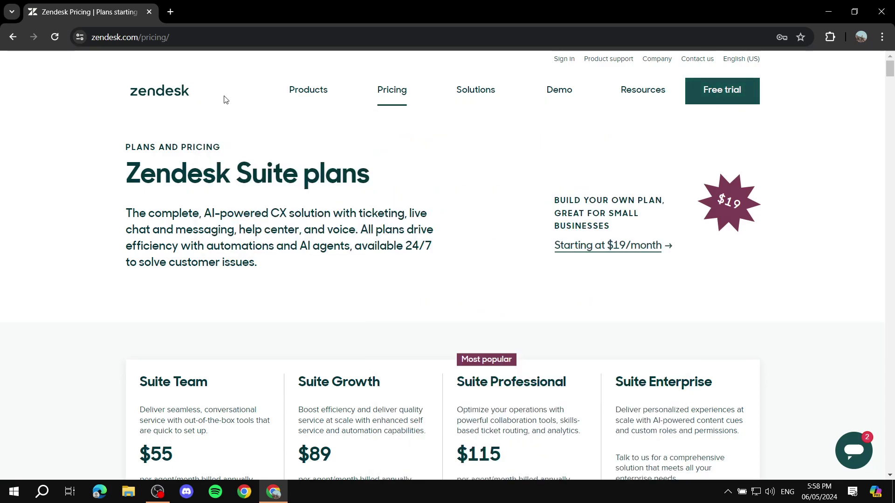
click(158, 92)
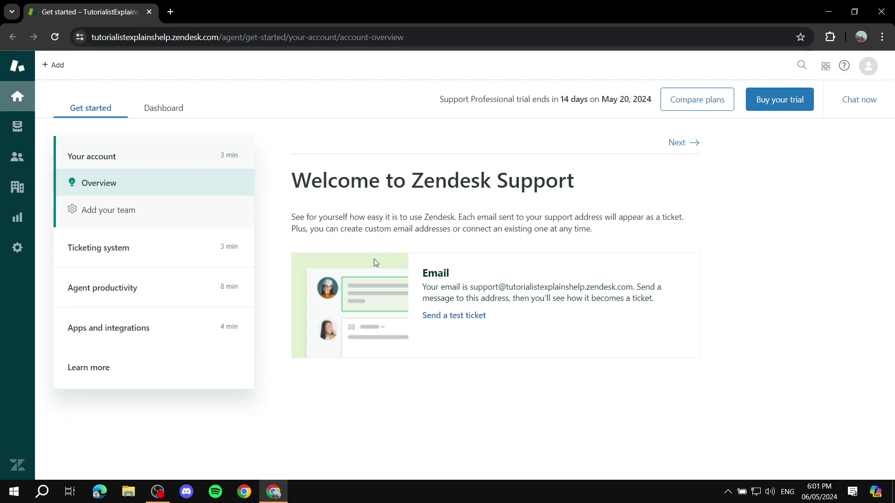
View the Add your team setup step, go back to Overview, then show the Dashboard
click(129, 222)
scroll(449, 311, down, 2)
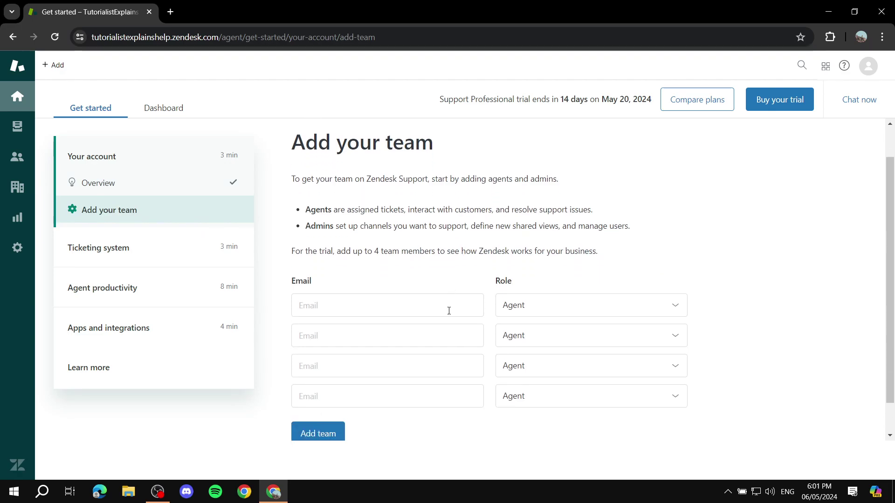
scroll(264, 246, up, 2)
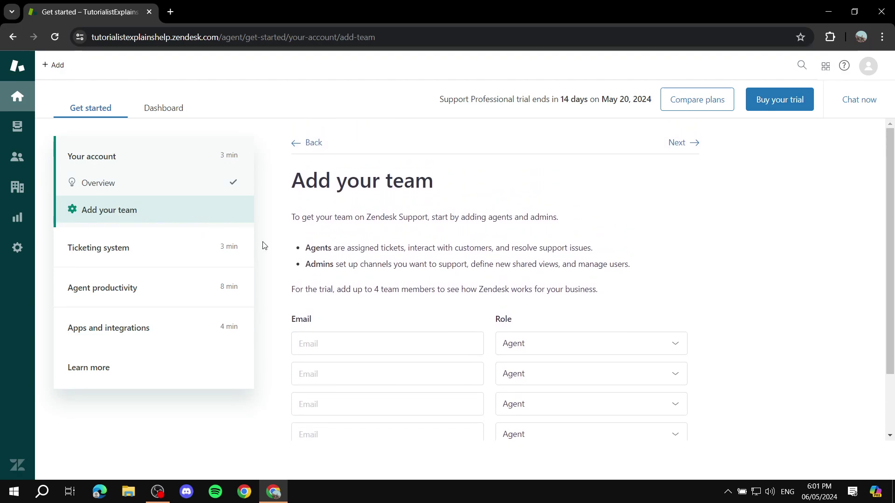
click(129, 189)
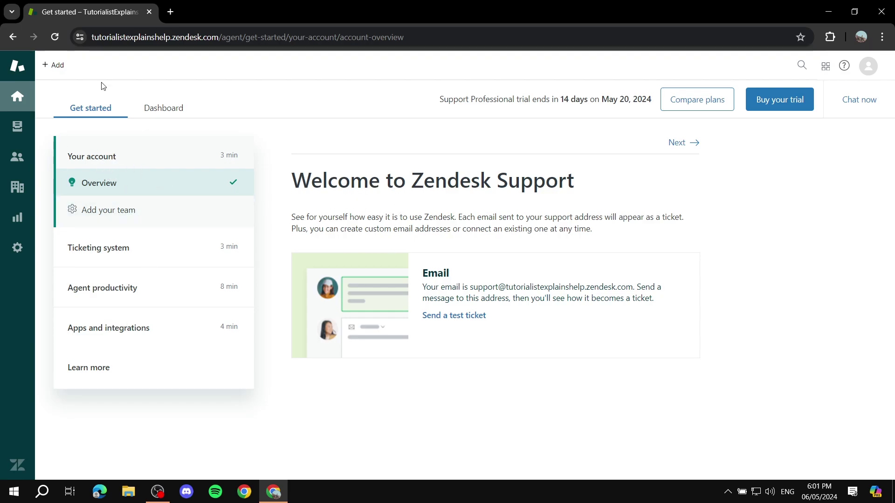
click(167, 110)
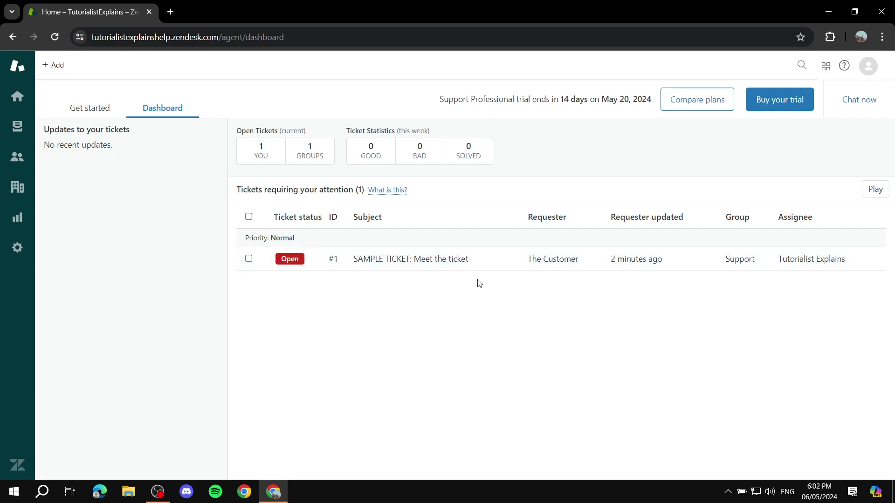
Open sample ticket #1 and read the customer's troubleshooting message
click(403, 259)
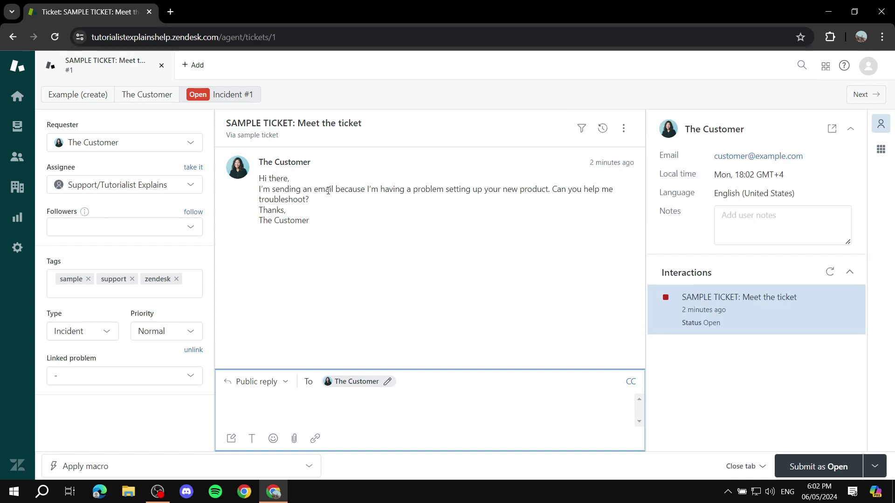
triple_click(345, 220)
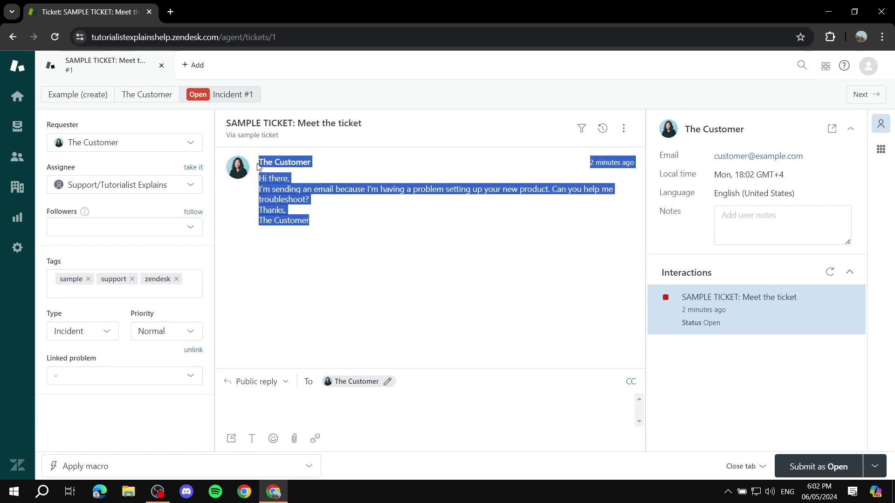
click(290, 247)
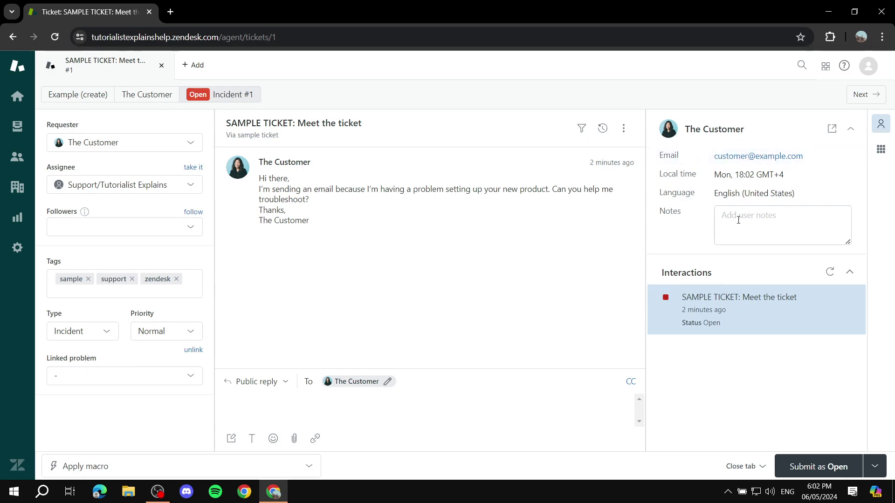
Write 'Add notes' in the customer's Notes box and save it
click(762, 218)
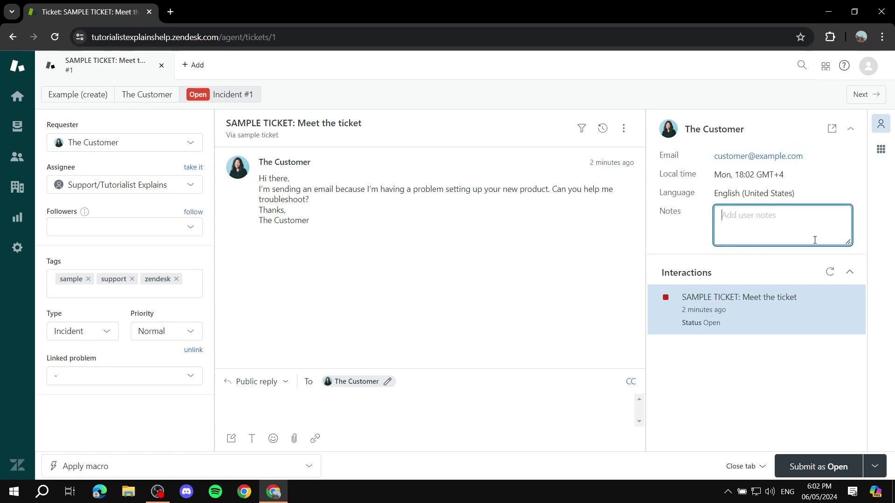
text(Add notes)
click(687, 234)
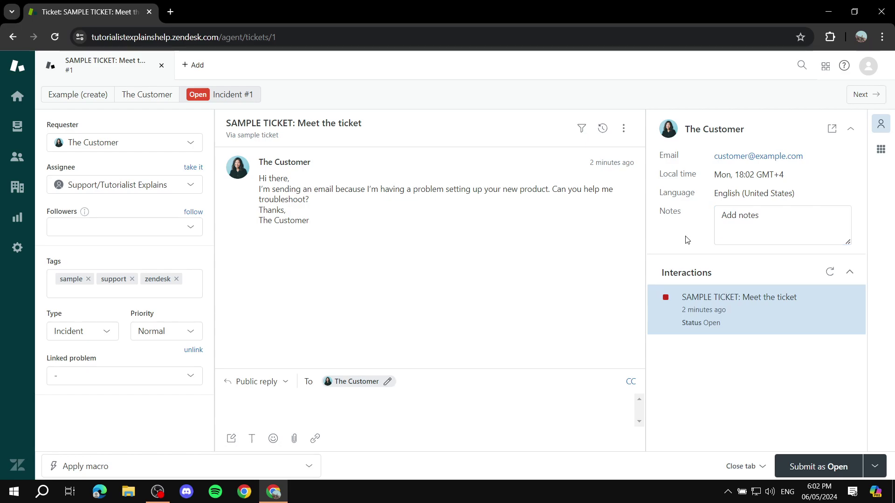
mouse_move(783, 311)
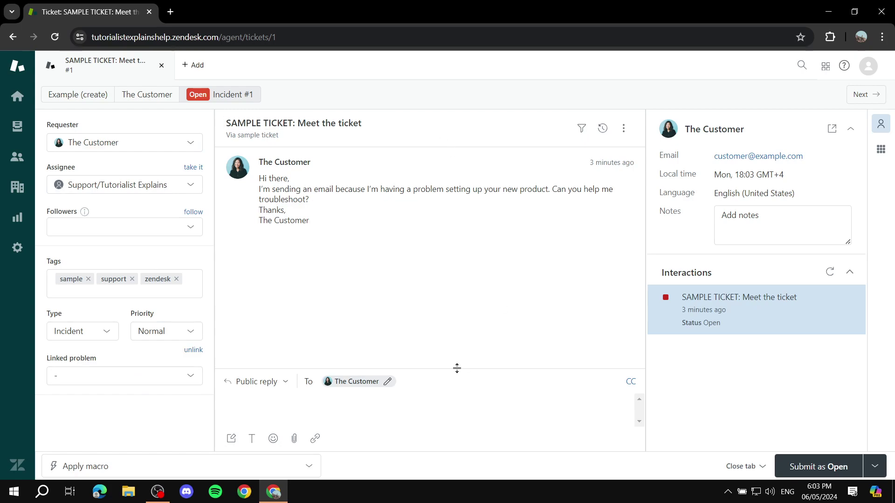
click(314, 406)
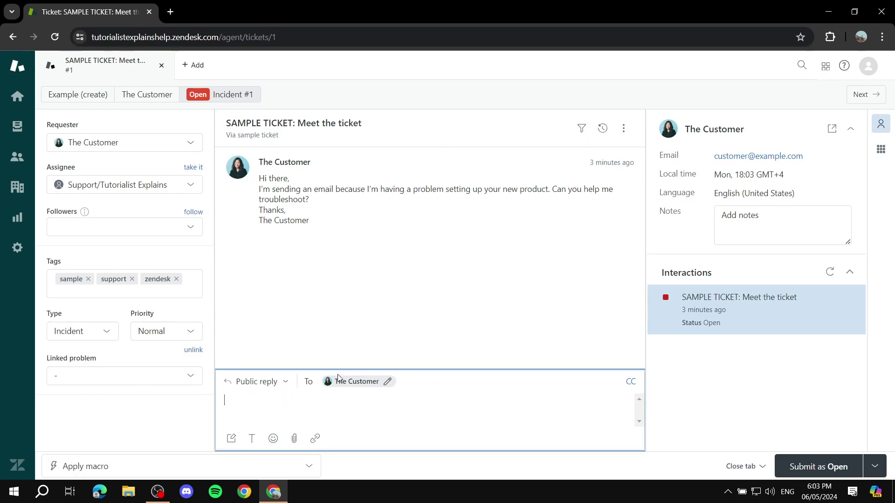
click(275, 385)
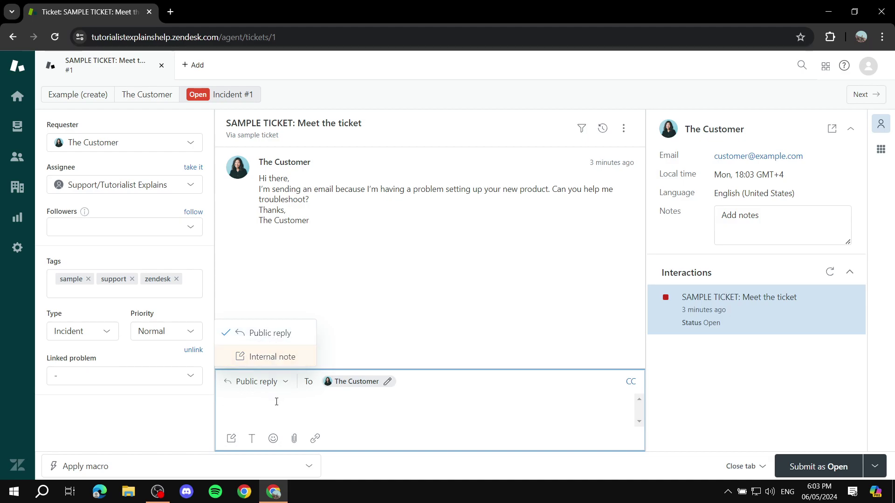
click(307, 393)
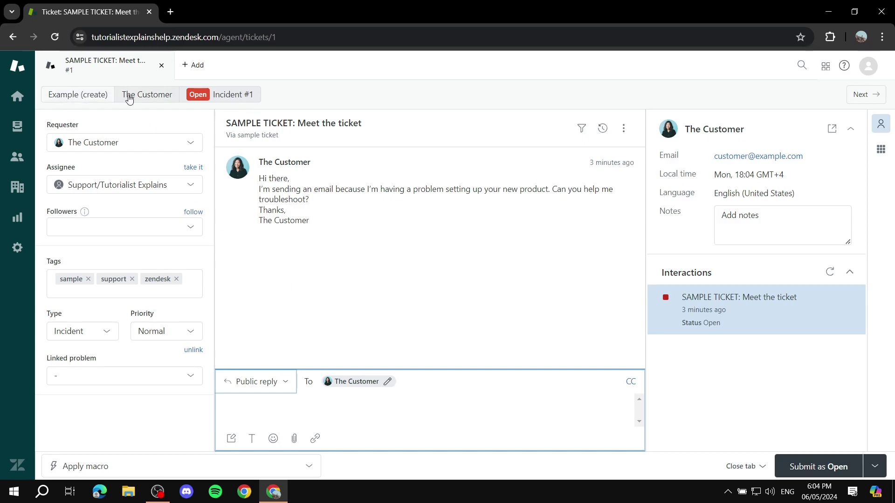
click(16, 97)
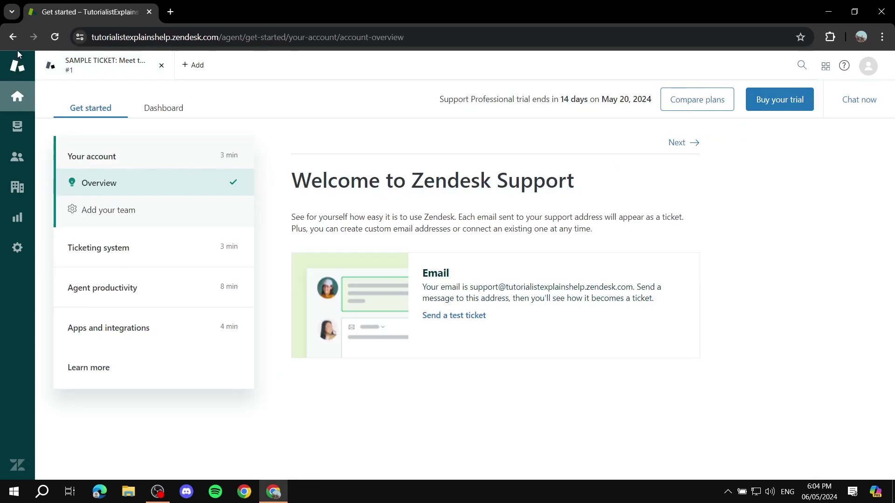
Show the ticket dashboard and clear an accidental text selection
click(173, 108)
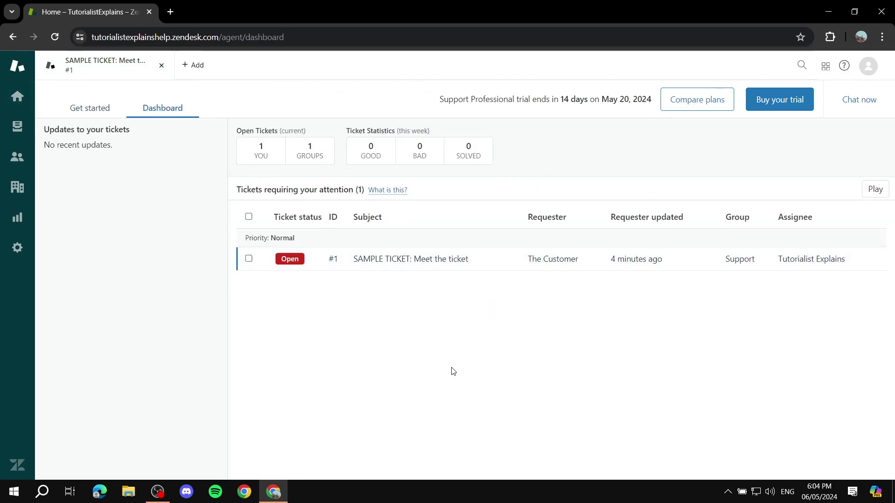
drag(236, 131, 434, 131)
click(317, 140)
click(456, 135)
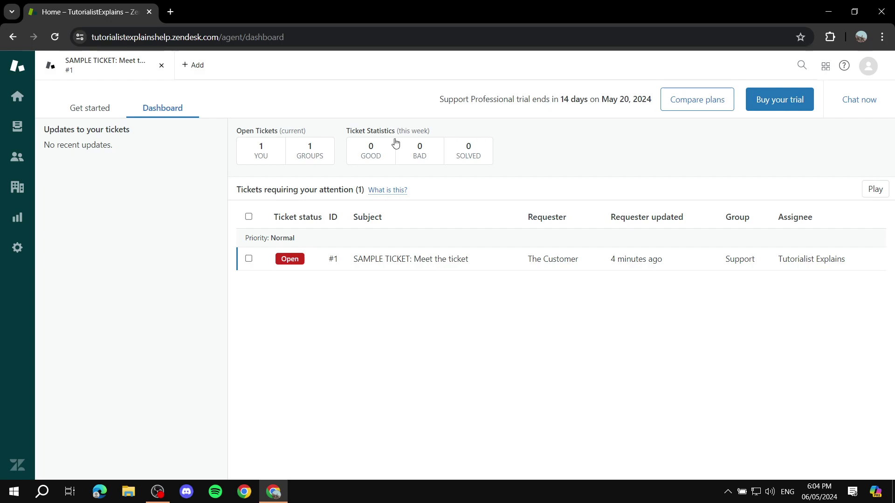
Check the GOOD, SOLVED, BAD, GROUPS and YOU ticket statistics
double_click(365, 157)
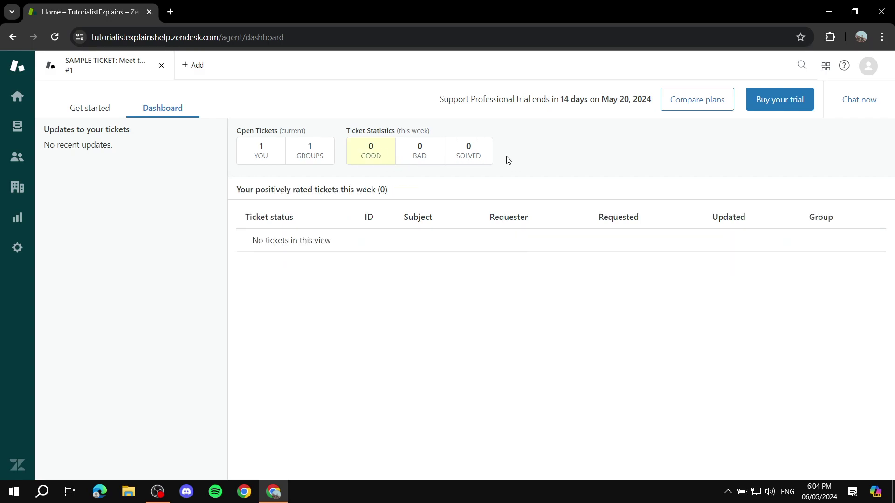
click(459, 152)
click(418, 156)
click(309, 149)
click(261, 149)
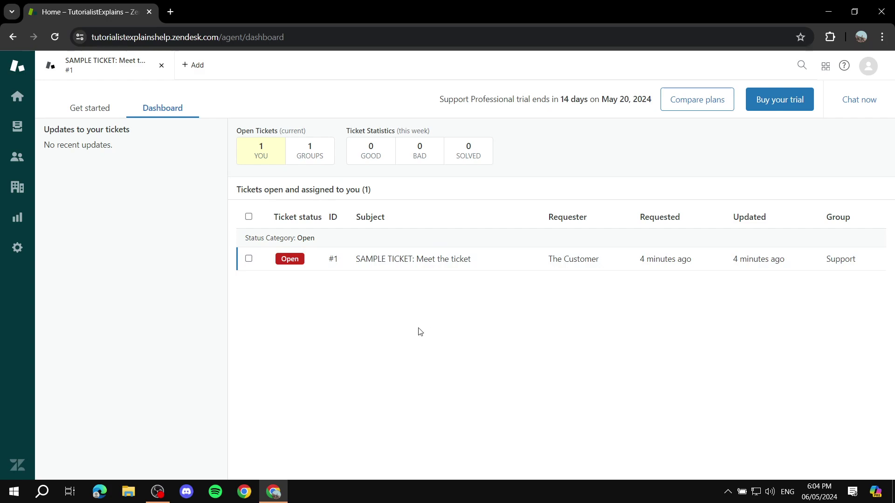
click(196, 66)
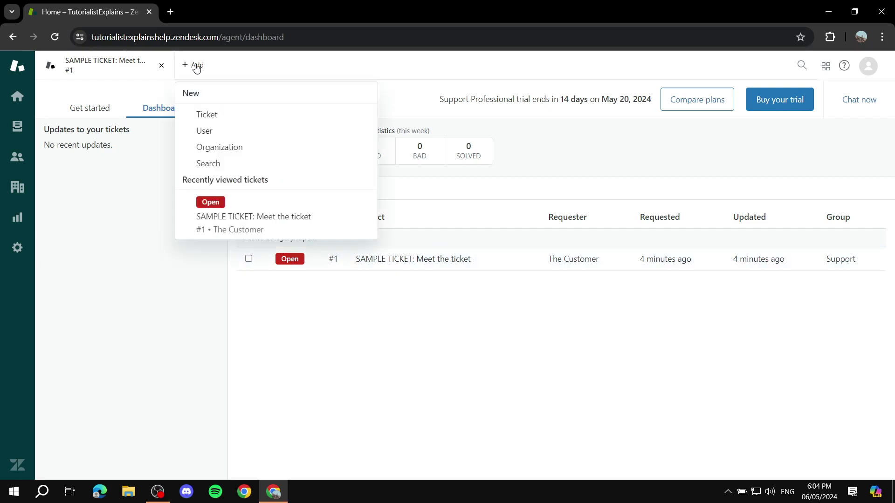
Start a new ticket and begin adding a new user as its requester
click(206, 114)
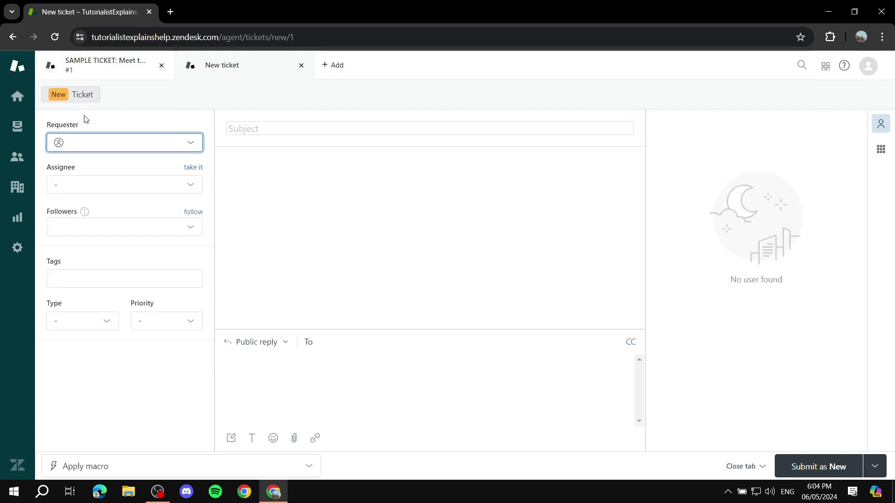
click(111, 147)
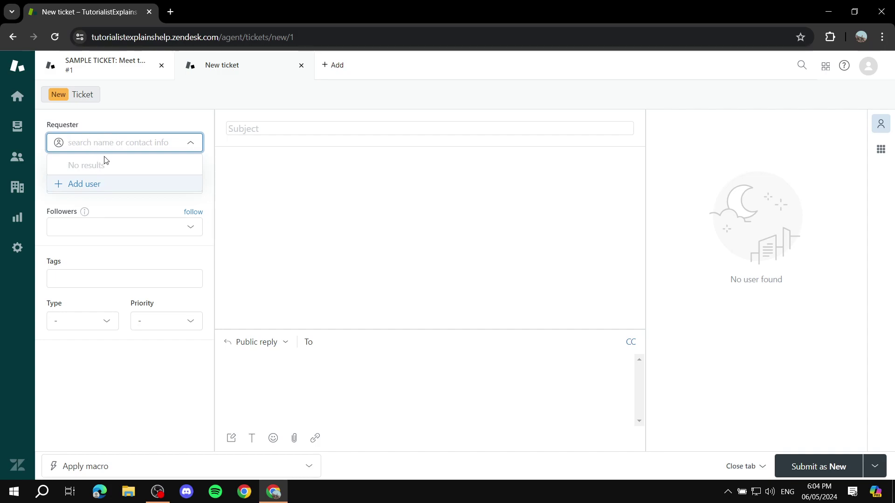
click(87, 187)
Create end user 'Test User 1' with an e-mail address as the ticket's requester
click(349, 205)
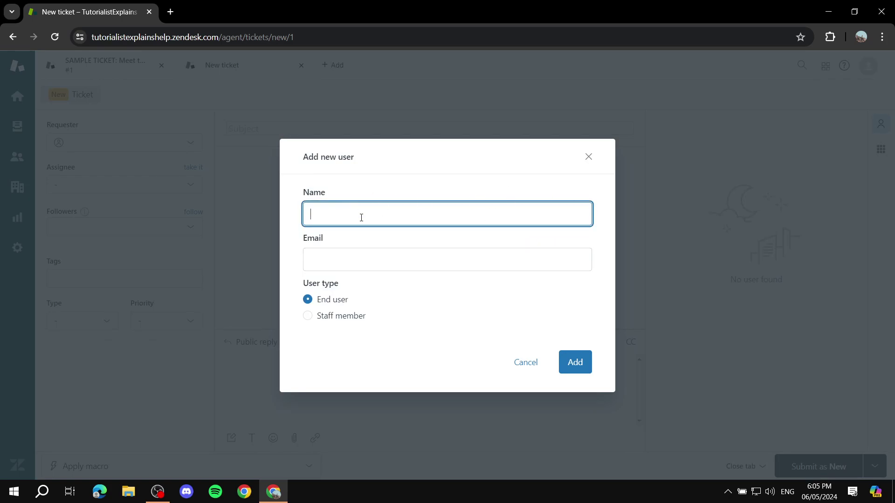
text(Test User 1)
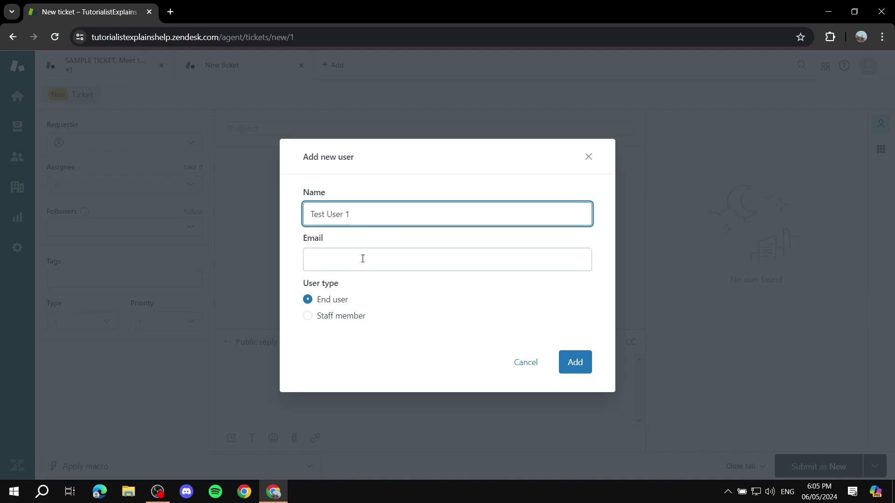
click(363, 259)
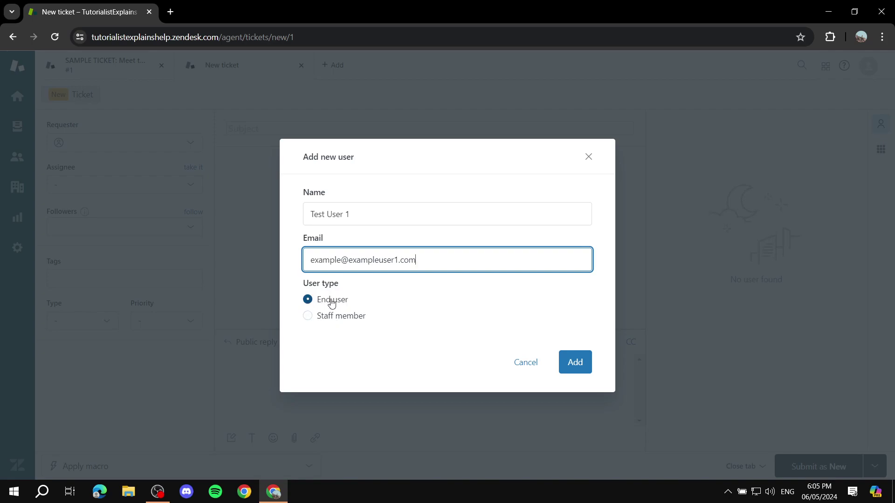
click(572, 367)
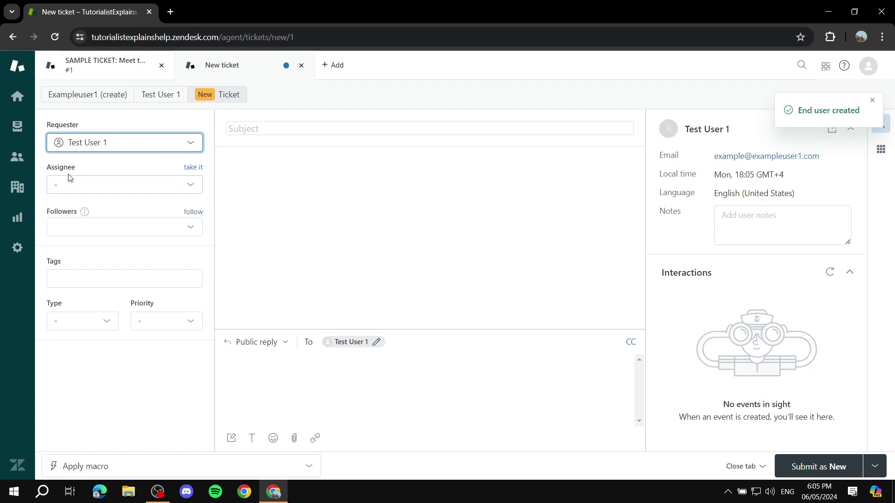
Assign the new ticket to yourself
click(185, 186)
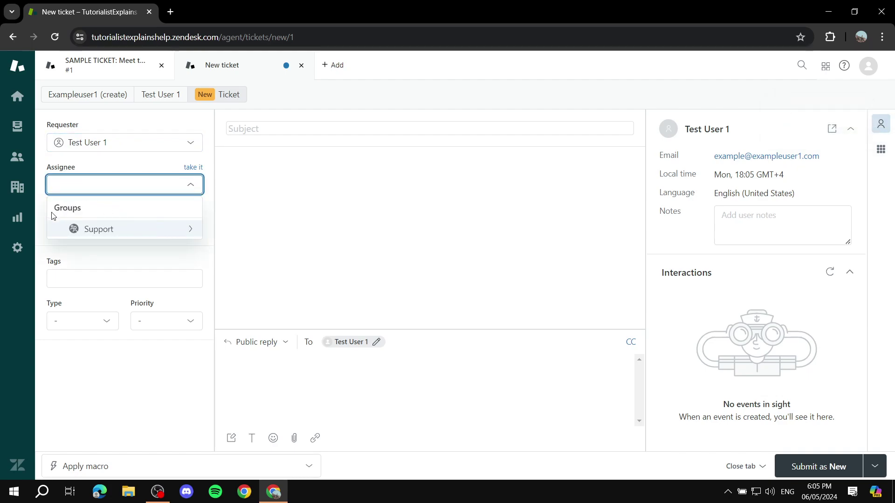
click(145, 230)
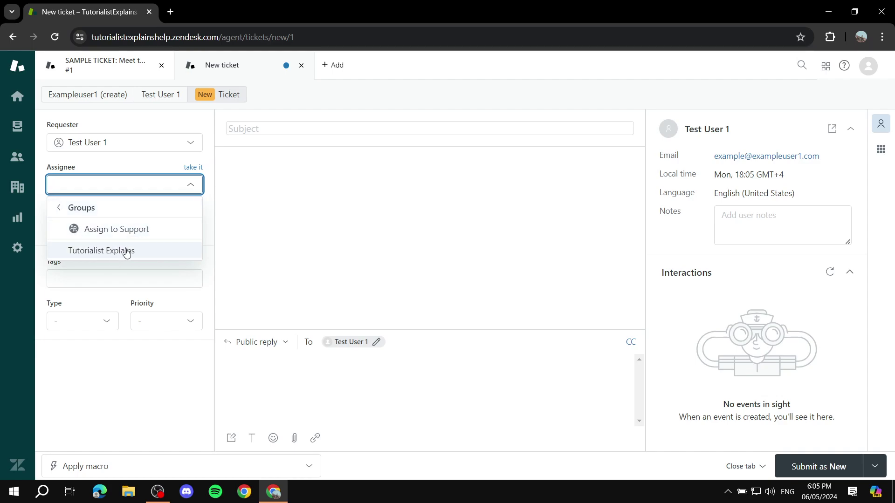
click(64, 207)
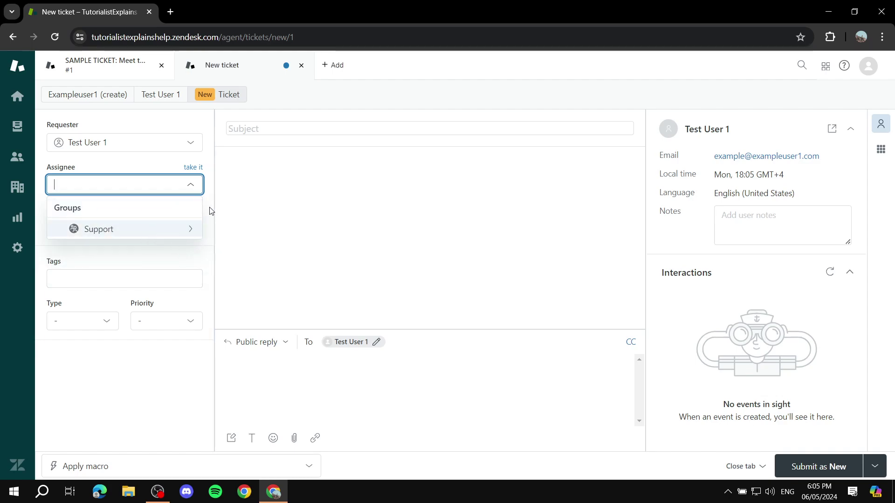
click(192, 168)
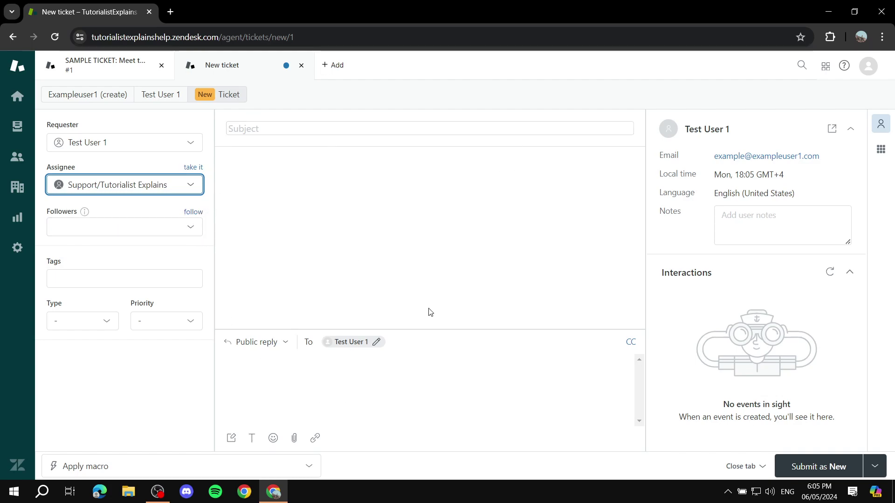
Set the ticket type to Incident, leave Priority unset, and return Home
click(153, 224)
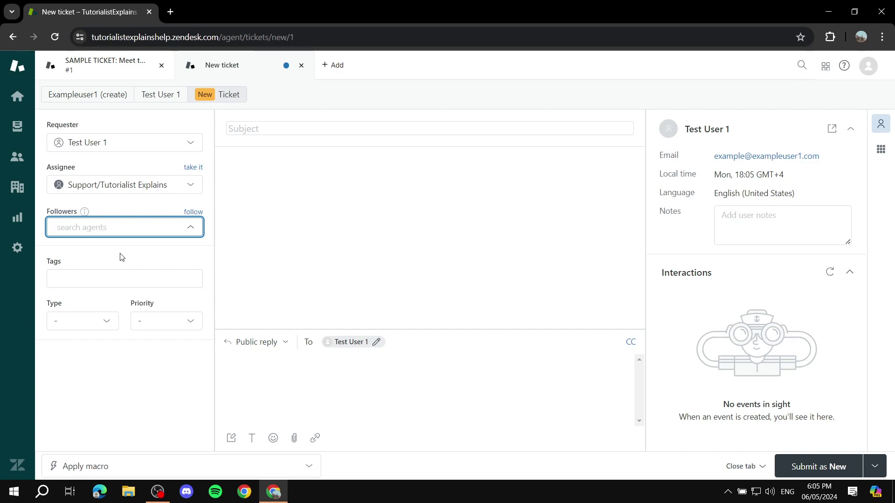
click(139, 275)
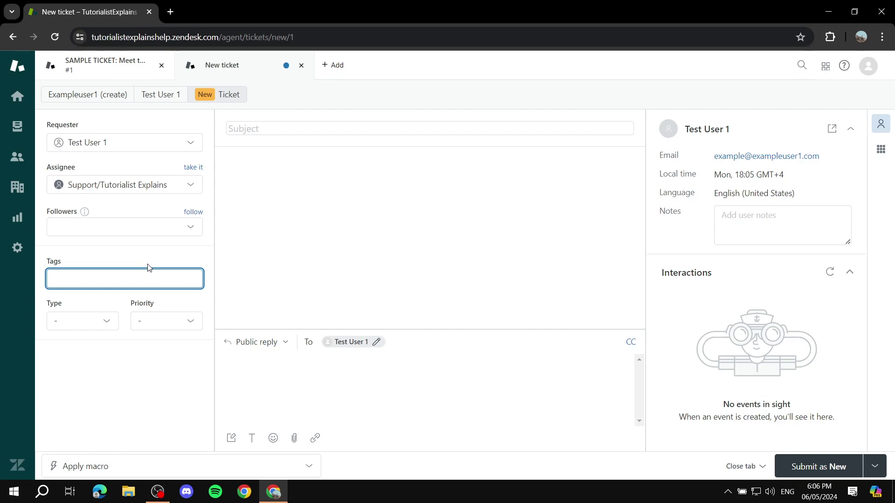
click(108, 323)
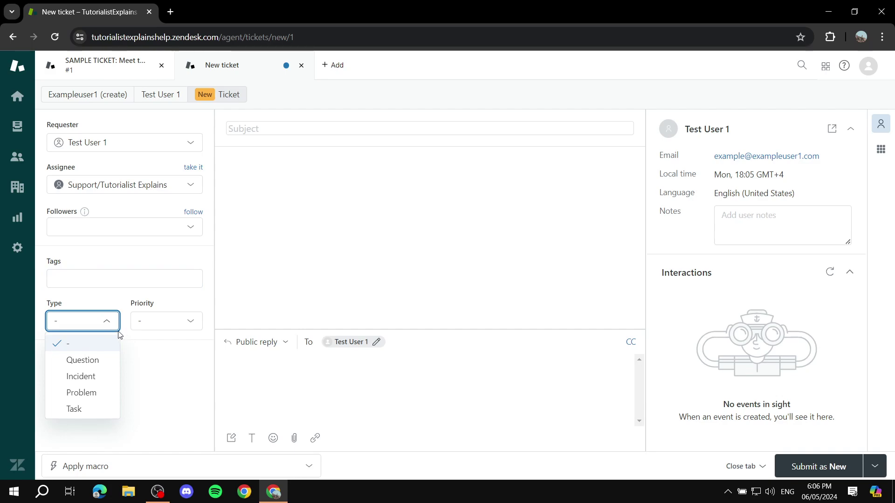
click(86, 380)
click(167, 322)
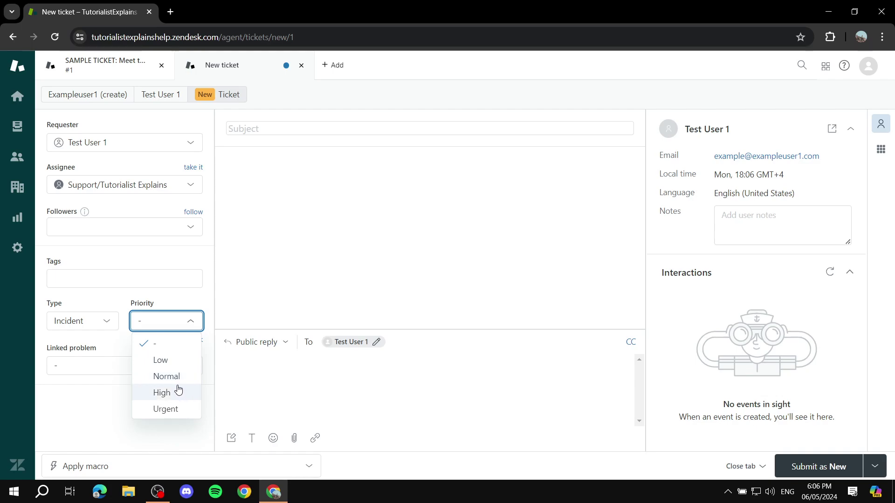
click(264, 289)
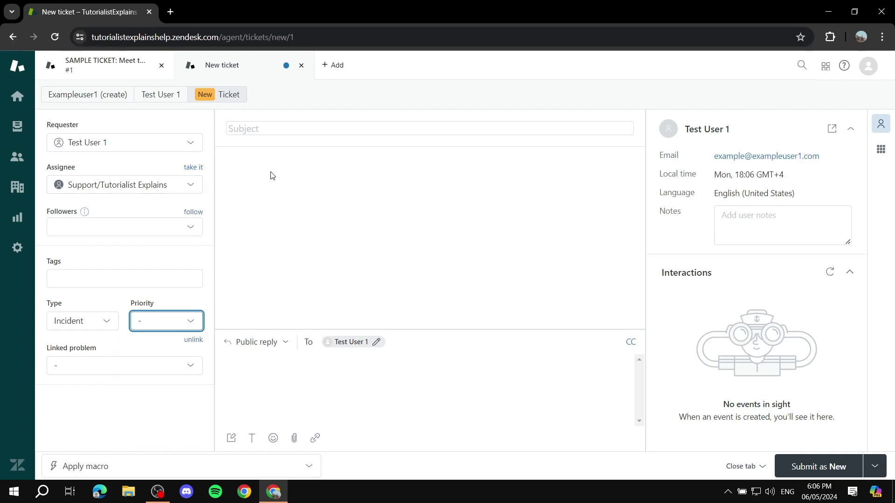
click(15, 88)
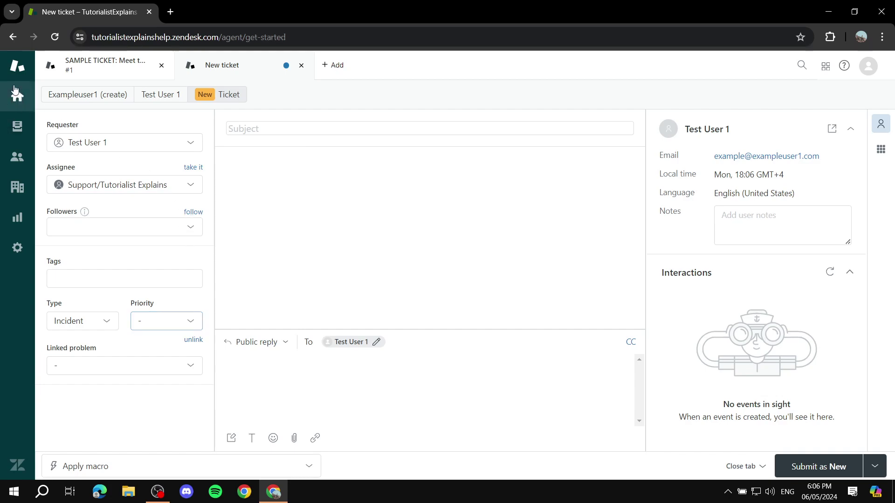
Add staff member 'Name 1' with an e-mail address and the Agent role
click(334, 66)
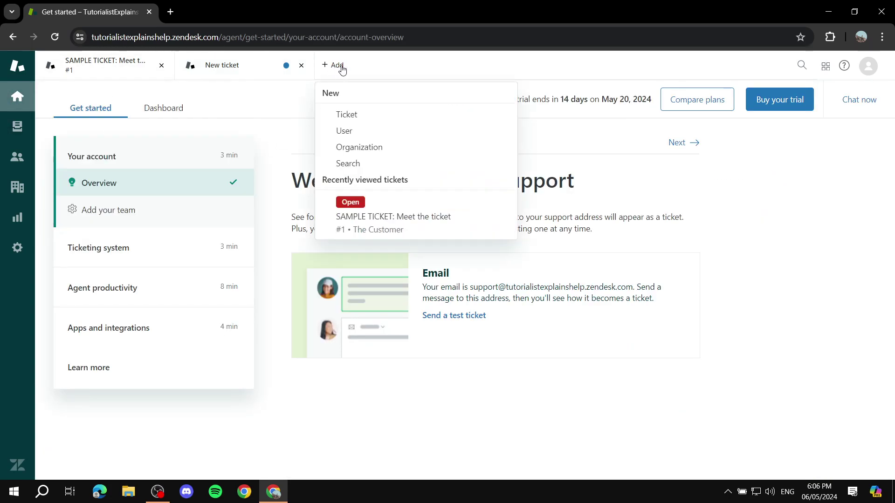
click(347, 133)
click(359, 213)
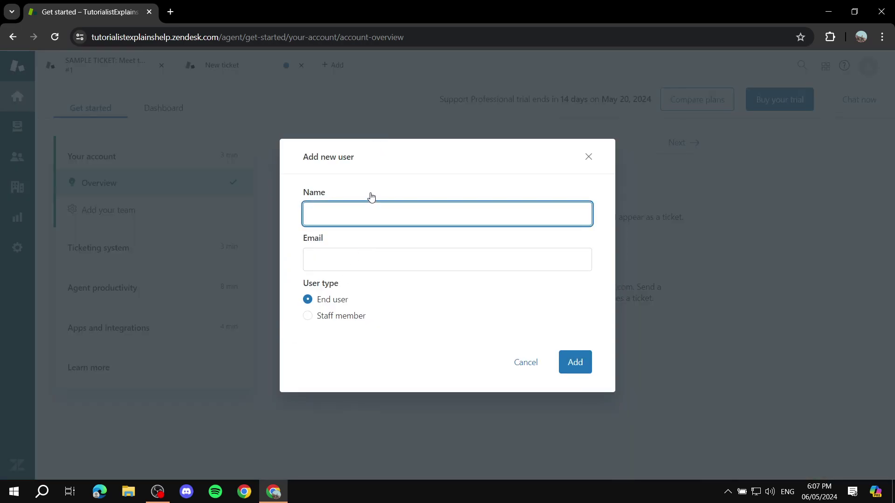
click(342, 260)
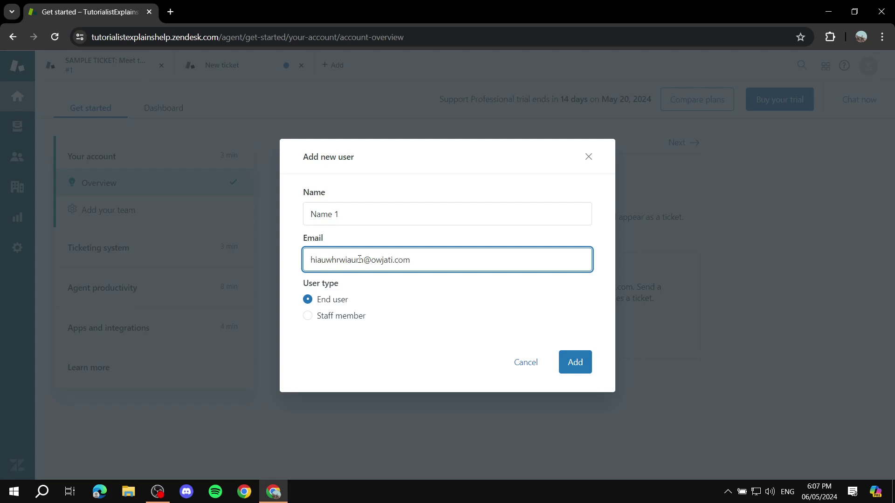
click(332, 316)
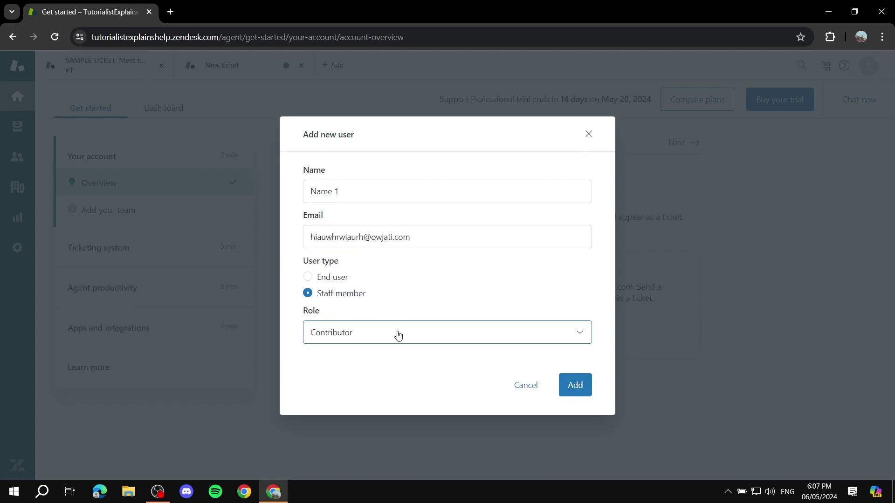
click(426, 338)
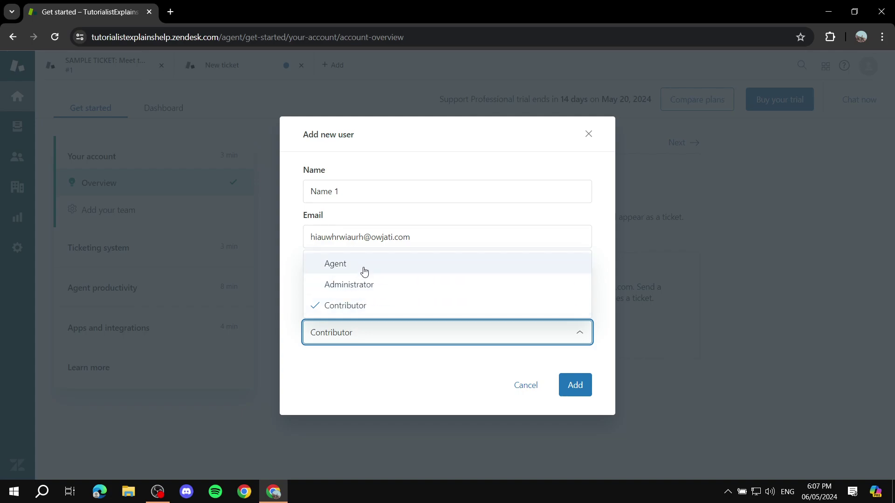
click(363, 285)
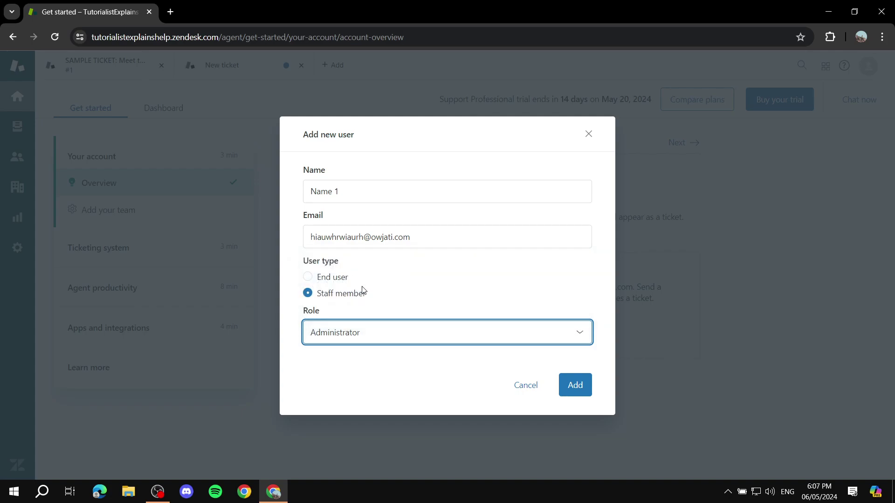
click(419, 334)
click(373, 264)
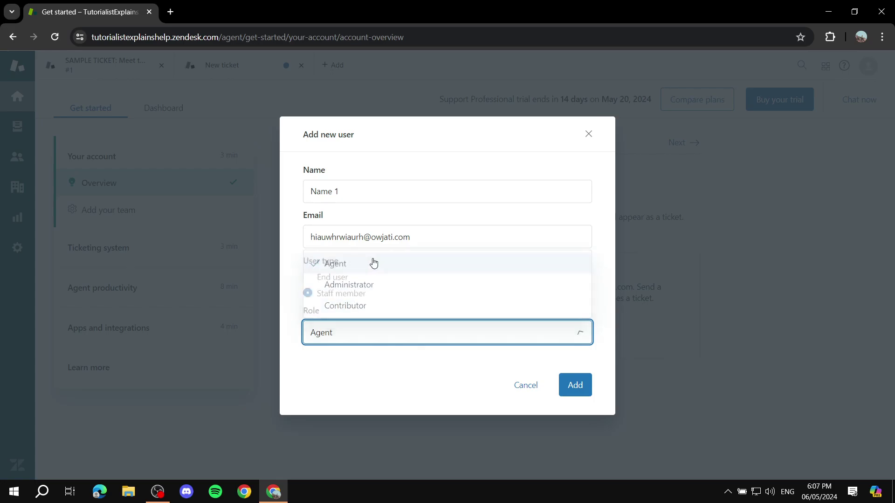
click(576, 387)
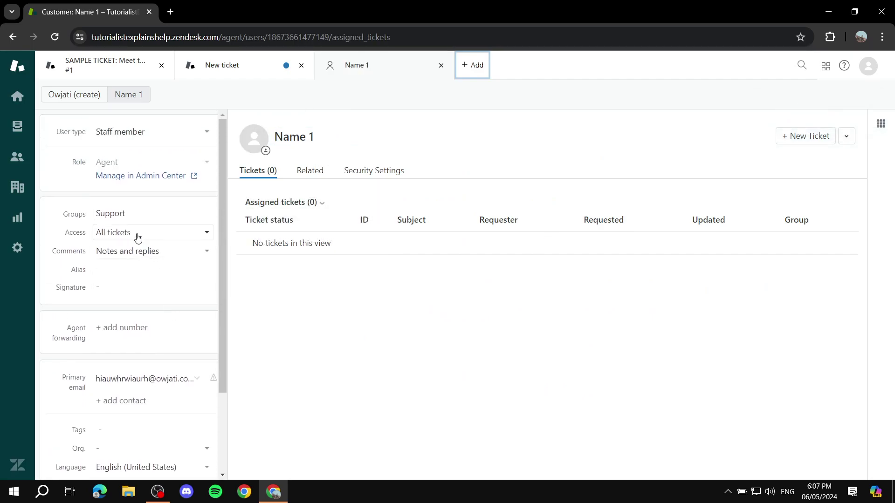
Keep the new agent's ticket access at All tickets
click(136, 234)
click(173, 265)
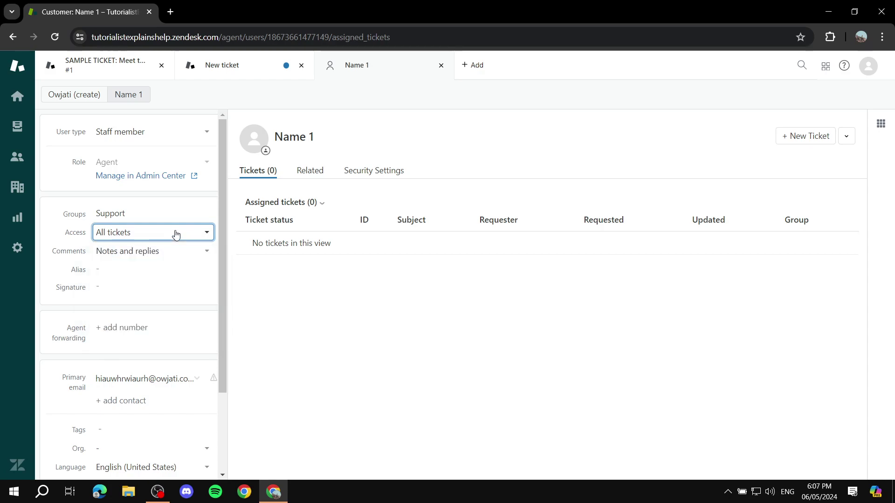
scroll(187, 247, down, 3)
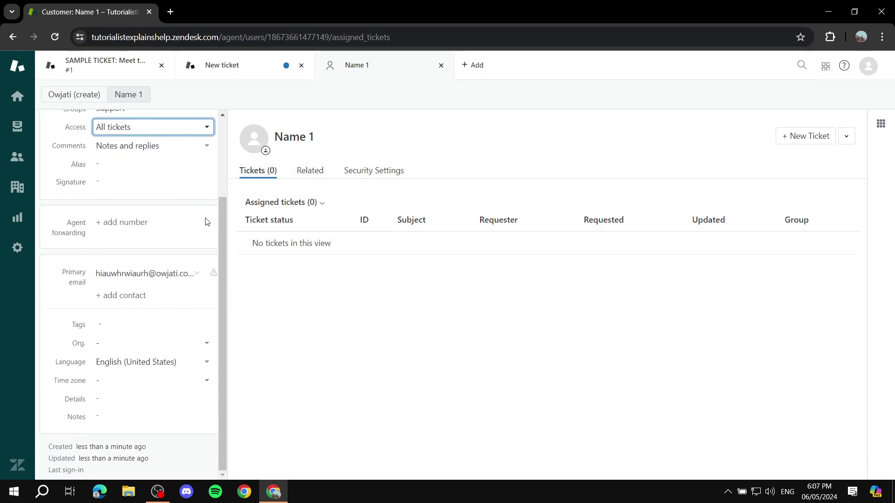
scroll(201, 219, up, 3)
click(477, 66)
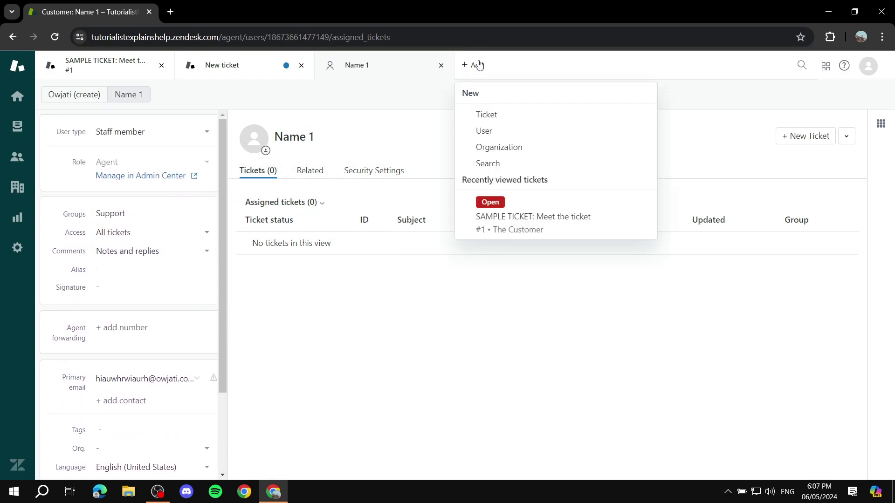
Create organization Org 1 with domain whateveritmaybe.com and check its Users and Tickets tabs
click(499, 148)
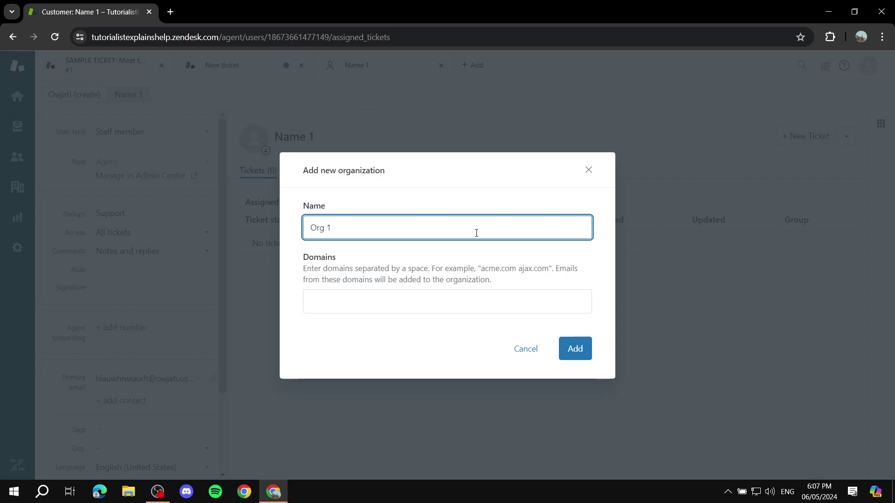
click(441, 301)
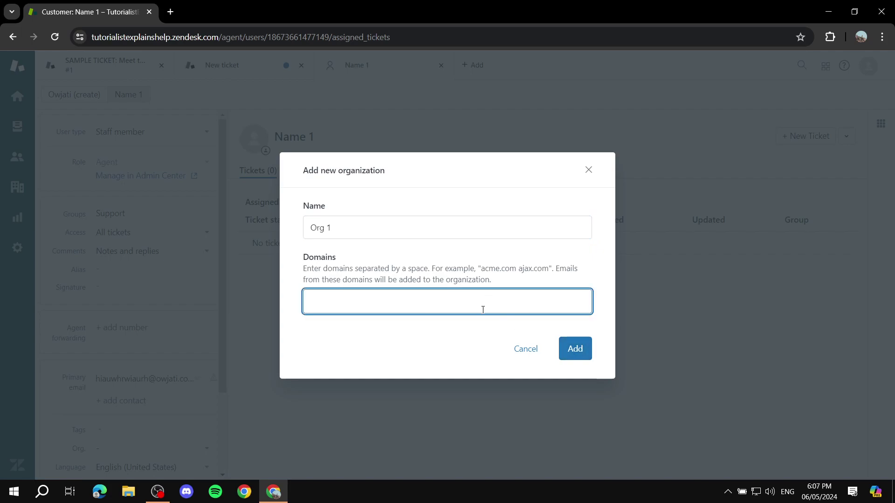
text(whateveritmaybe.com)
click(576, 349)
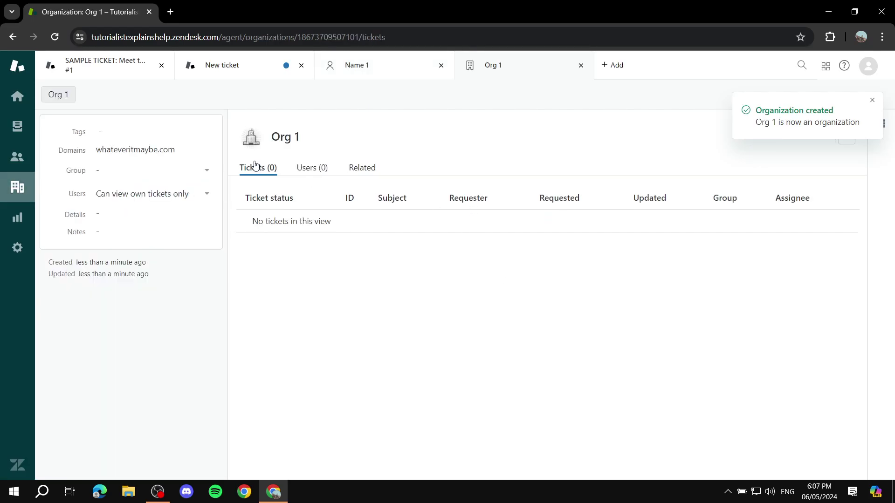
click(325, 166)
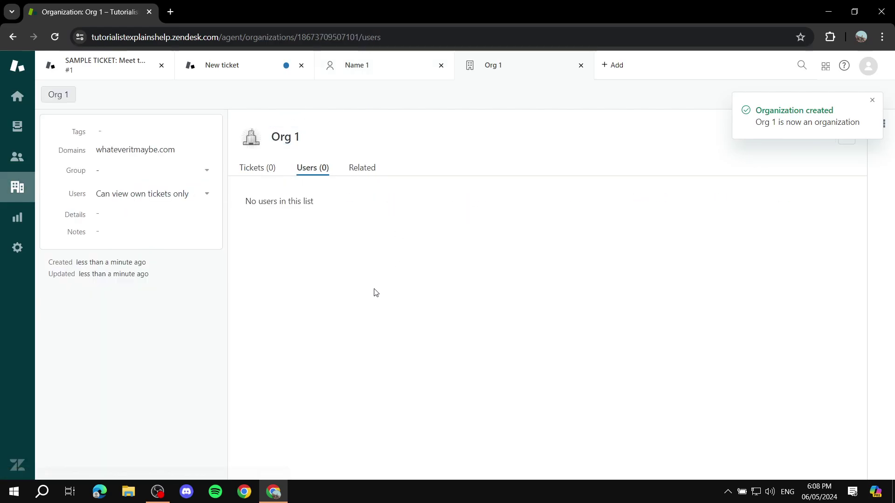
click(260, 168)
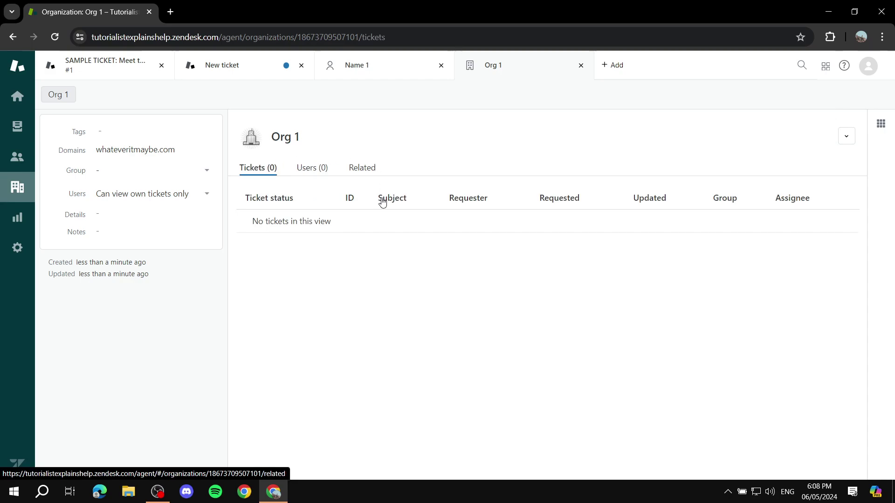